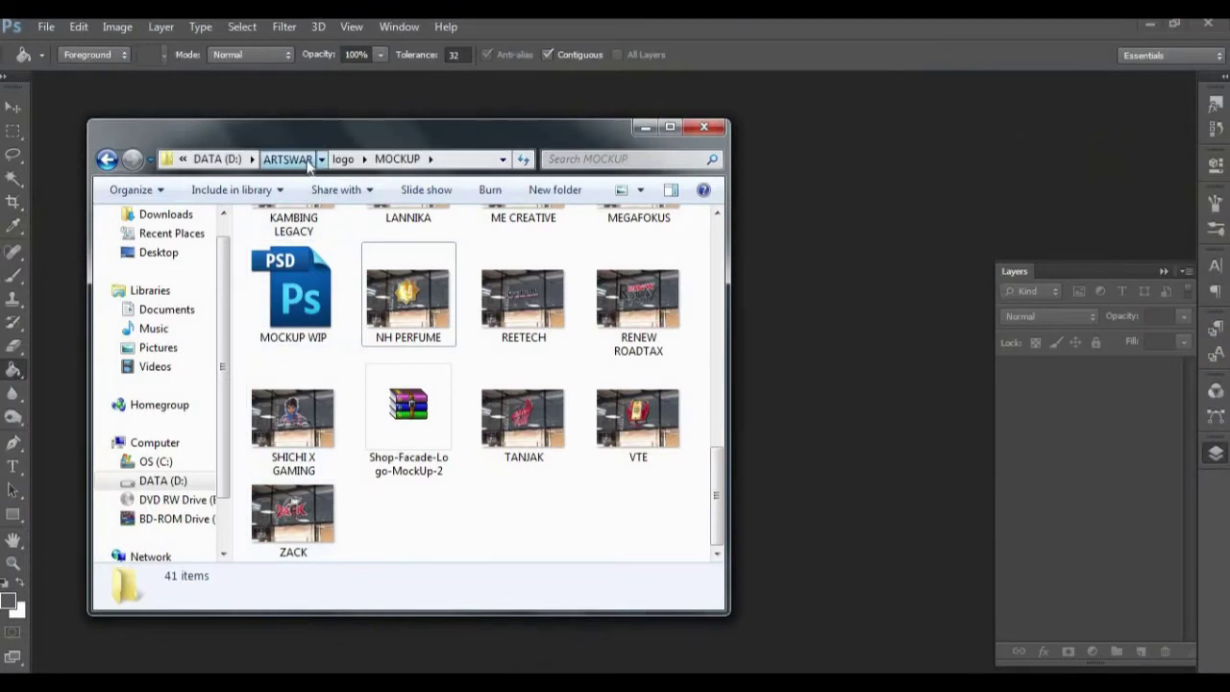
- Browse ARTSWAR > VIDEO > UTUBE > ARTIPS > 9_BUANG SUBJEK YG TAK DIPERLUKAN and drag funny-wedding-photobombs-021.jpg into Photoshop
{"action": "left_click", "coordinate": [308, 165]}
{"action": "scroll", "coordinate": [716, 325], "scroll_direction": "down", "scroll_amount": 2}
{"action": "scroll", "coordinate": [716, 325], "scroll_direction": "down", "scroll_amount": 3}
{"action": "scroll", "coordinate": [716, 325], "scroll_direction": "up", "scroll_amount": 1}
{"action": "left_click", "coordinate": [412, 383]}
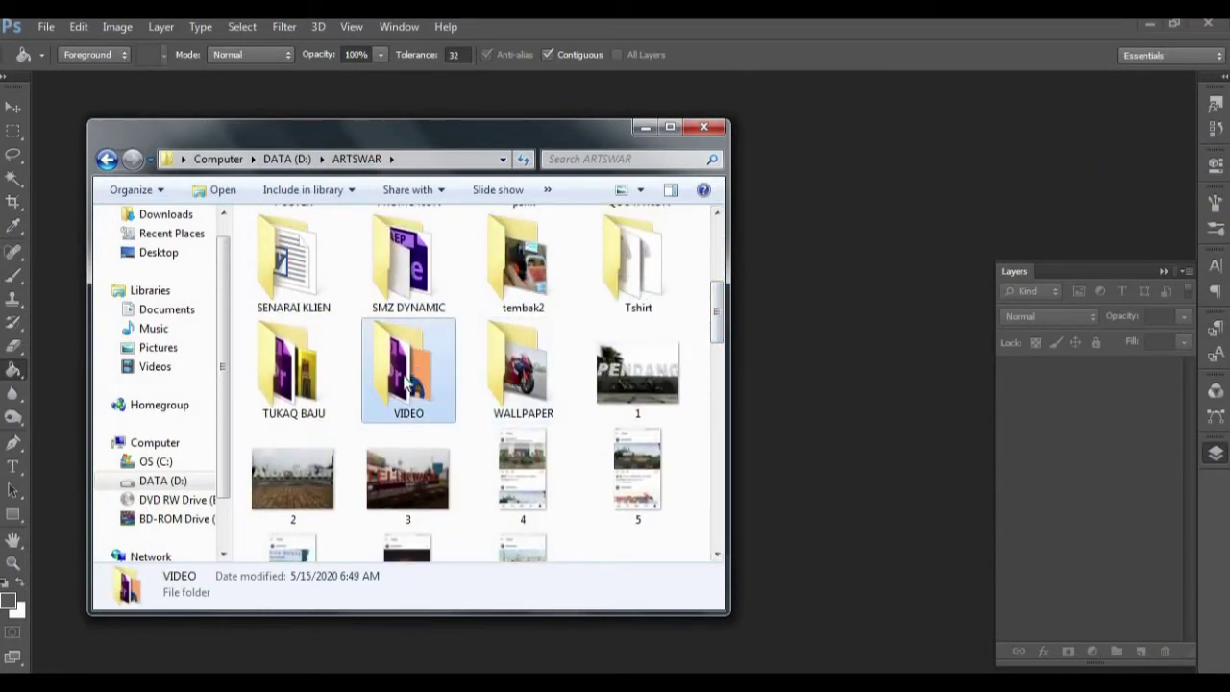
{"action": "double_click", "coordinate": [409, 384]}
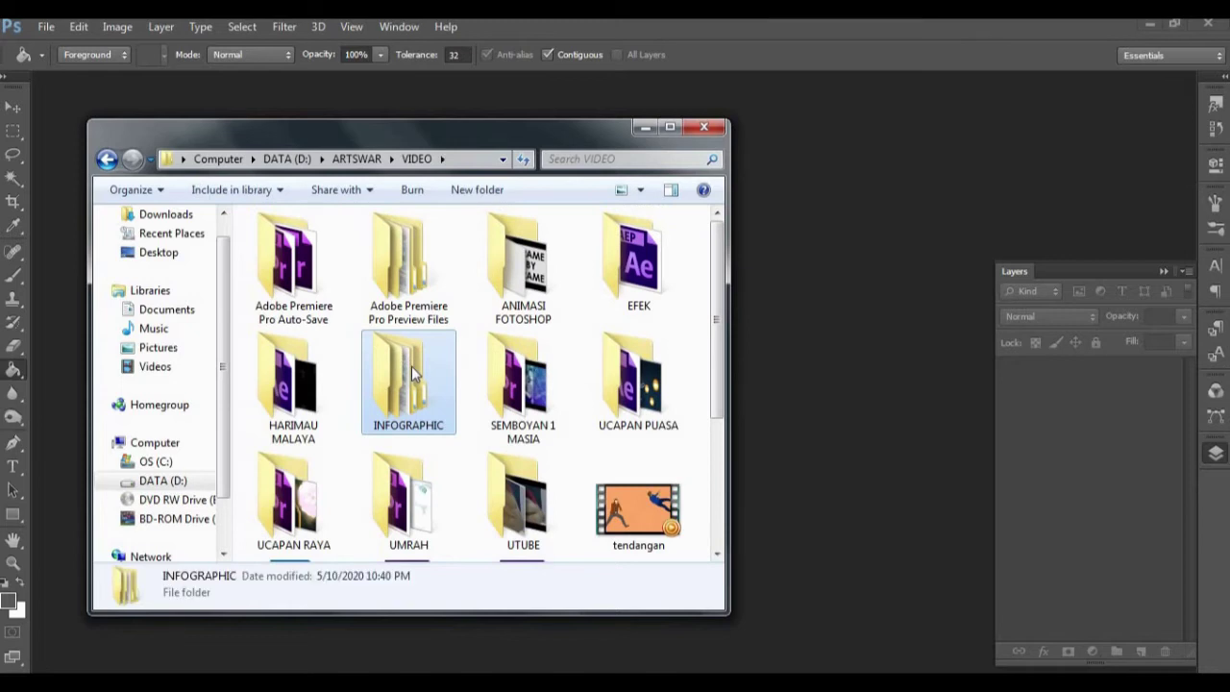
{"action": "double_click", "coordinate": [524, 505]}
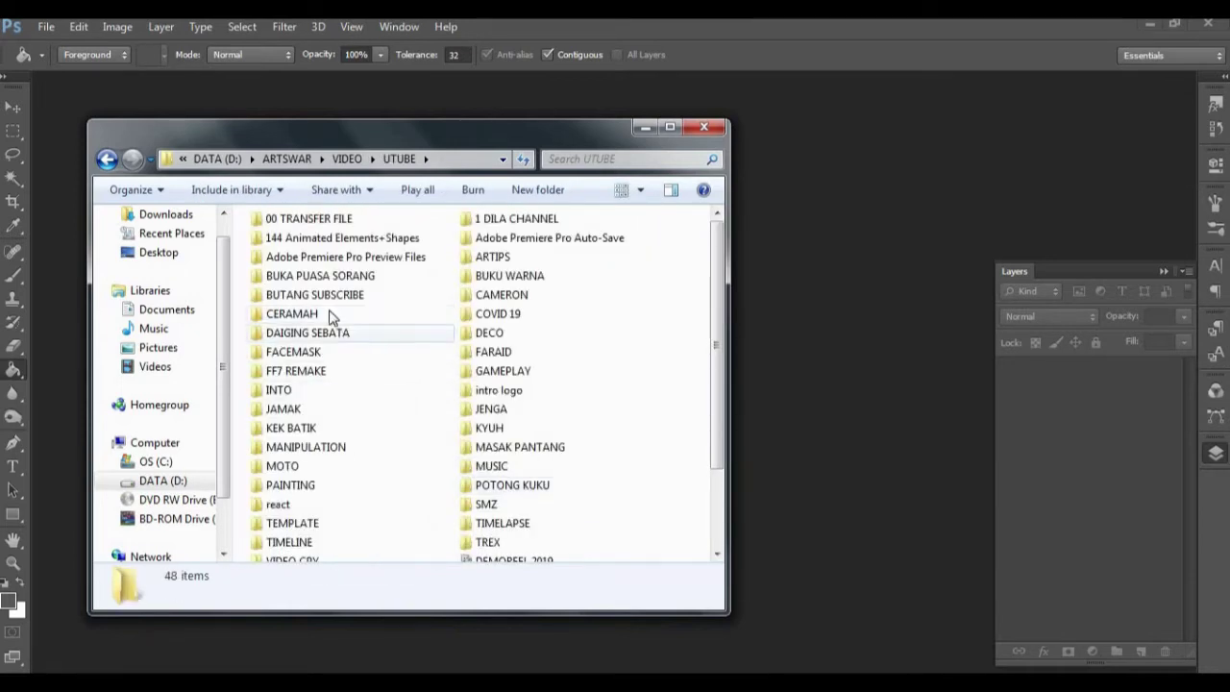
{"action": "double_click", "coordinate": [493, 257]}
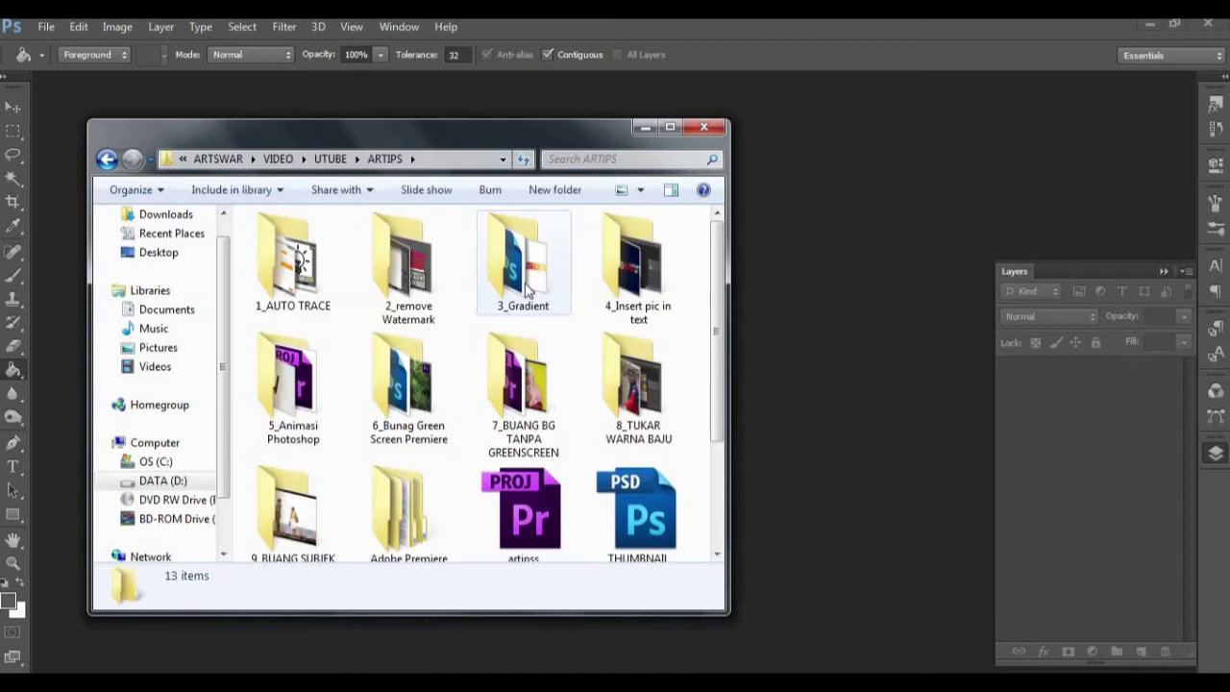
{"action": "double_click", "coordinate": [303, 495]}
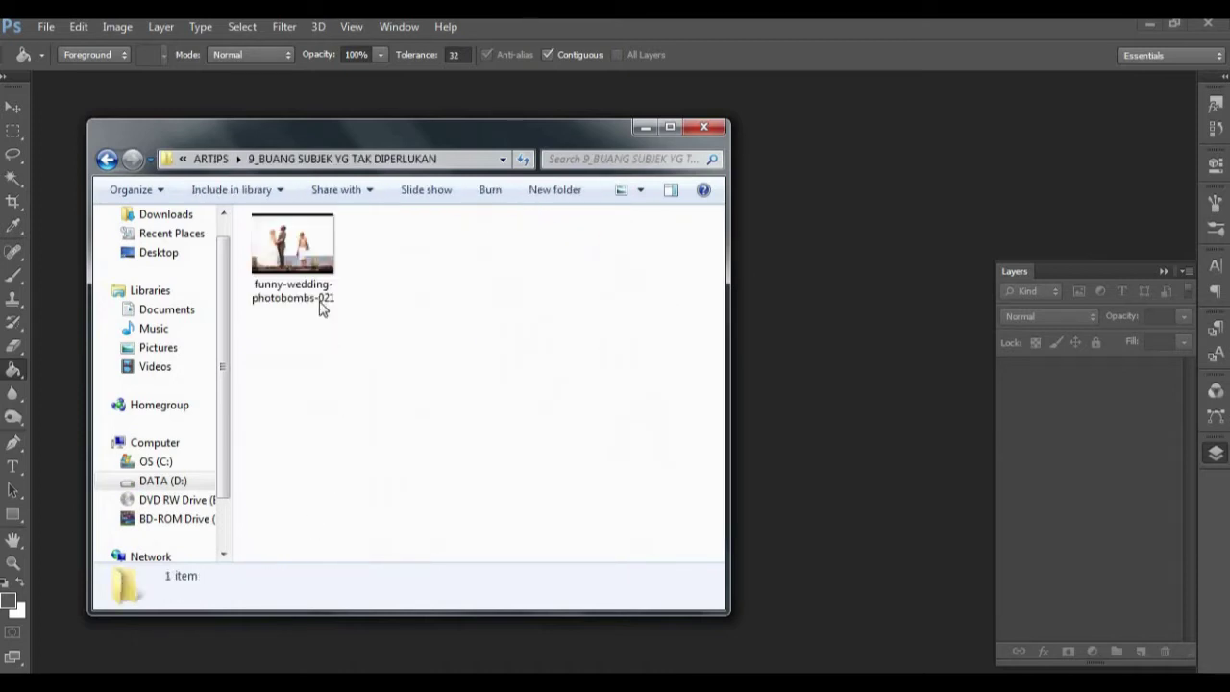
{"action": "left_click_drag", "start_coordinate": [322, 306], "coordinate": [885, 285]}
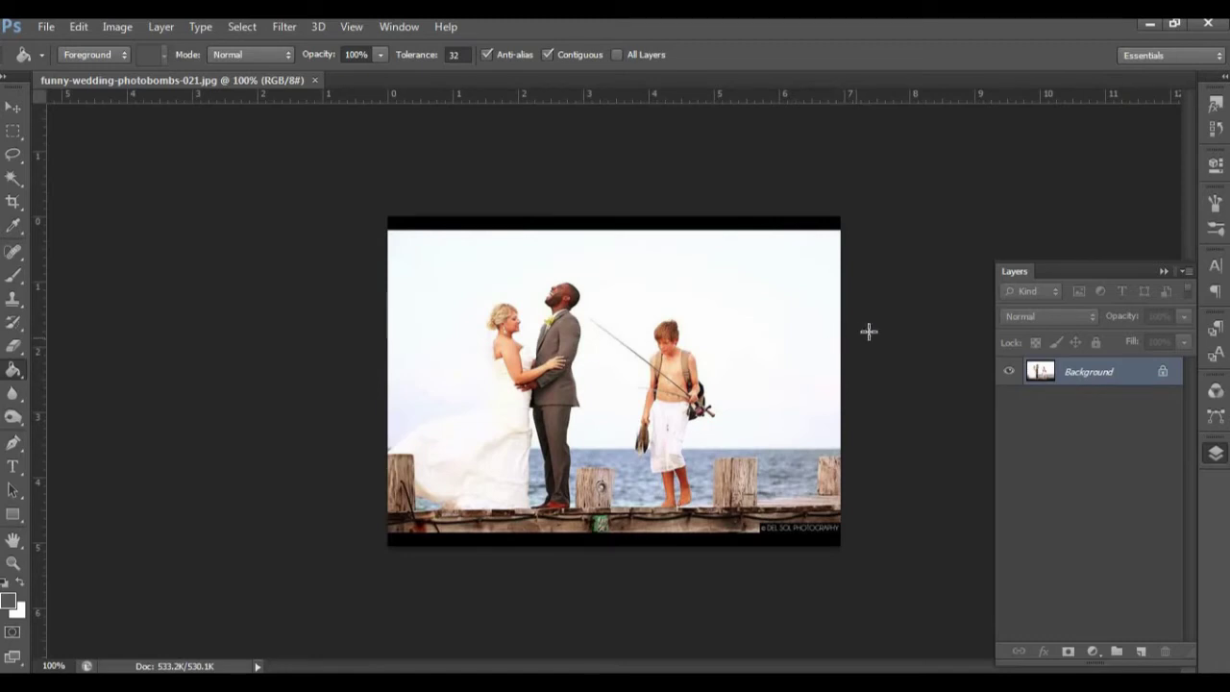
- Convert the locked Background layer into an editable layer named Layer 0
{"action": "double_click", "coordinate": [1151, 389]}
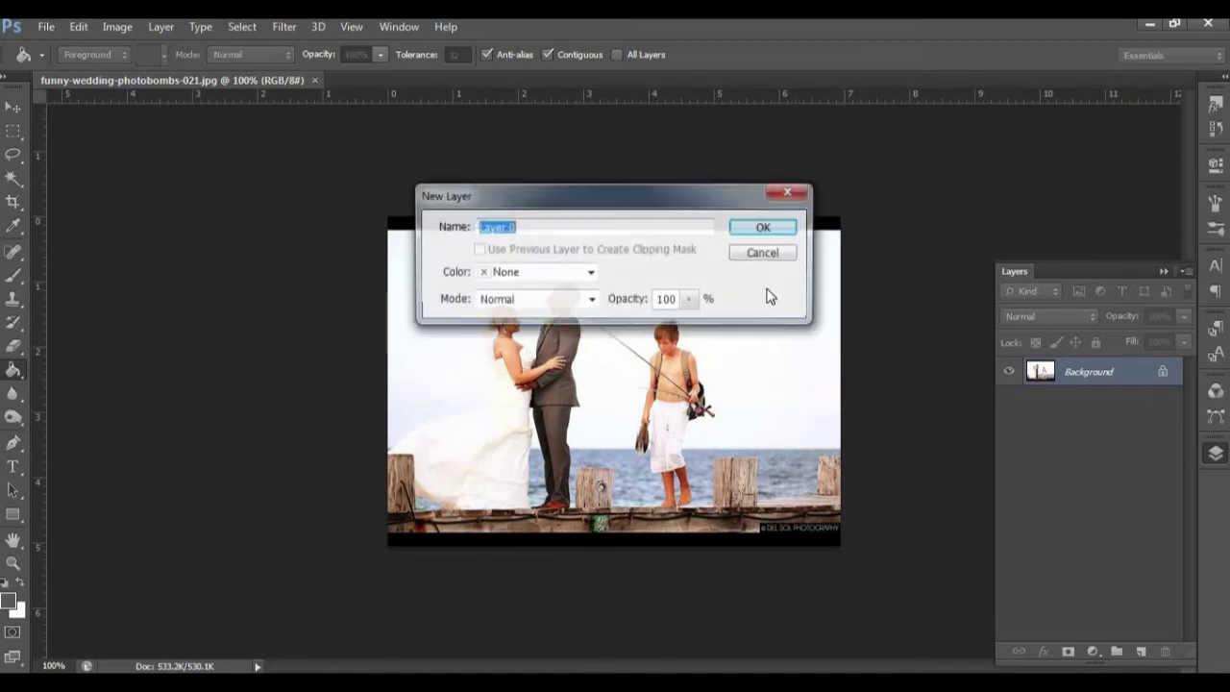
{"action": "left_click", "coordinate": [750, 230]}
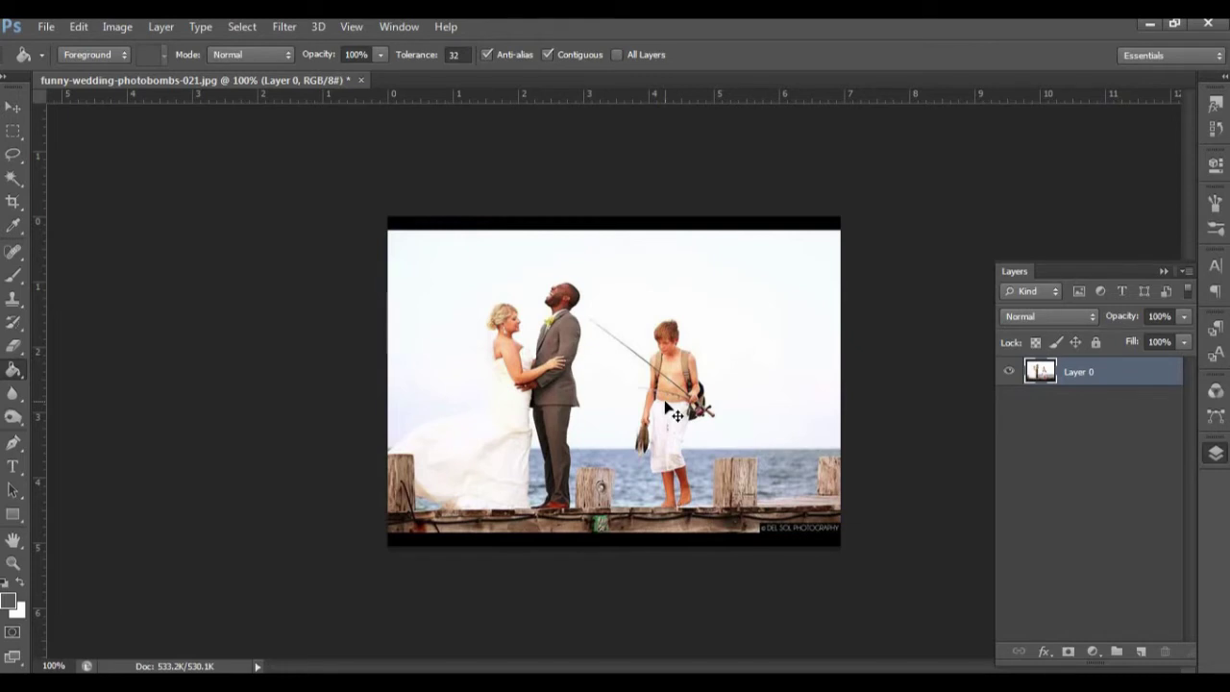
- Zoom the photo to 200%, hide the Layers panel, and pick the Clone Stamp tool
{"action": "key", "text": "ctrl+plus"}
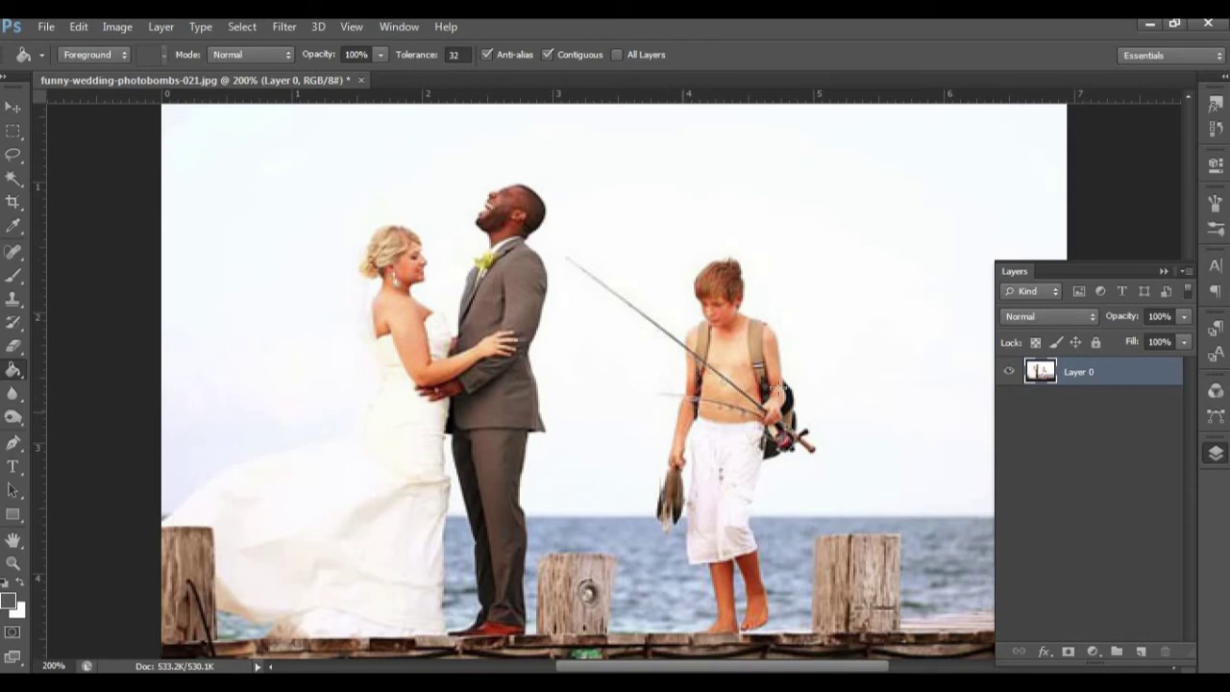
{"action": "left_click", "coordinate": [1163, 271]}
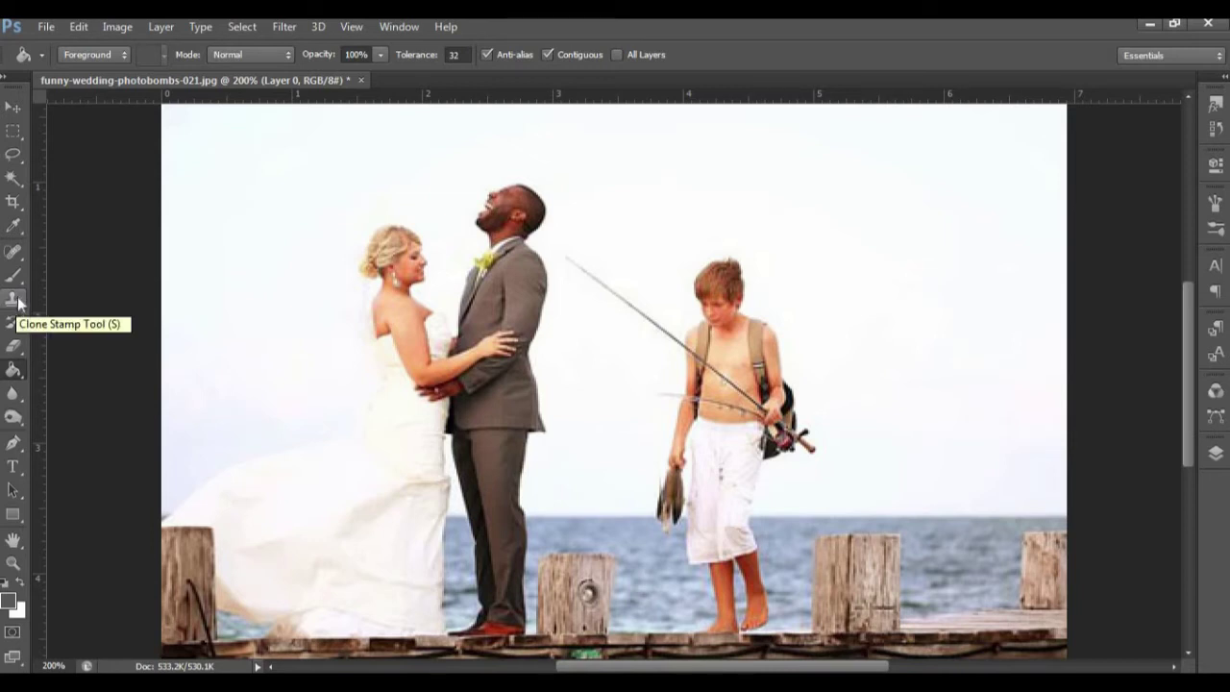
{"action": "left_click", "coordinate": [17, 299]}
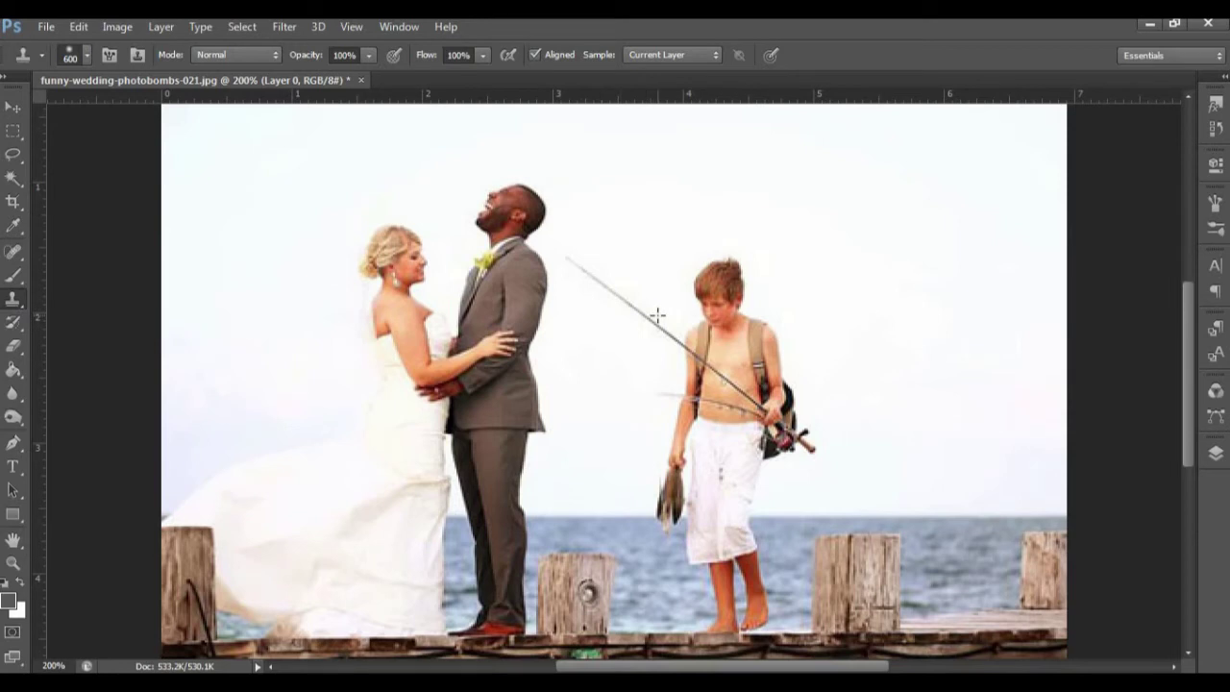
- Resize the clone brush to 40 with the bracket keys and sample the sky as source
{"action": "key", "text": "bracketright"}
{"action": "key", "text": "bracketright"}
{"action": "key", "text": "bracketright"}
{"action": "key", "text": "bracketright"}
{"action": "key", "text": "alt"}
{"action": "key", "text": "bracketright"}
{"action": "key", "text": "bracketright"}
{"action": "key", "text": "bracketright"}
{"action": "key", "text": "bracketleft"}
{"action": "key", "text": "bracketleft"}
{"action": "key", "text": "bracketleft"}
{"action": "key", "text": "bracketright"}
{"action": "key", "text": "bracketleft"}
{"action": "key", "text": "bracketleft"}
{"action": "key", "text": "bracketleft"}
{"action": "key", "text": "bracketleft"}
{"action": "key", "text": "bracketleft"}
{"action": "key", "text": "bracketleft"}
{"action": "key", "text": "bracketleft"}
{"action": "key", "text": "bracketleft"}
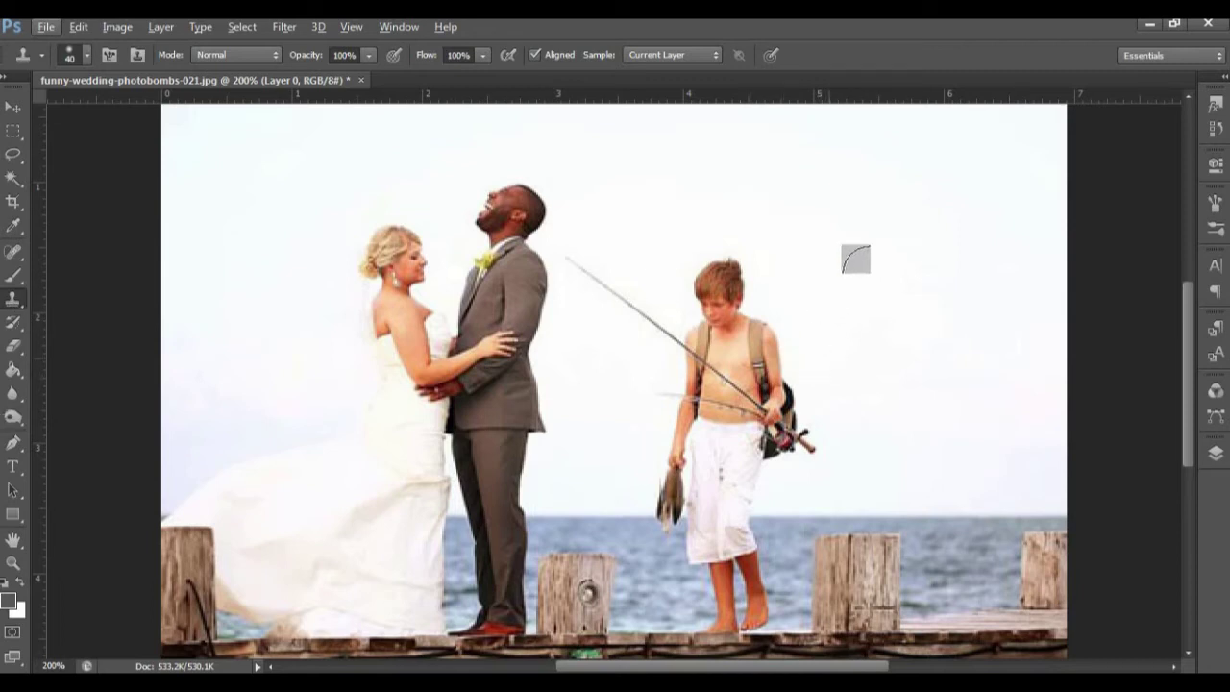
{"action": "left_click", "coordinate": [818, 259], "text": "alt"}
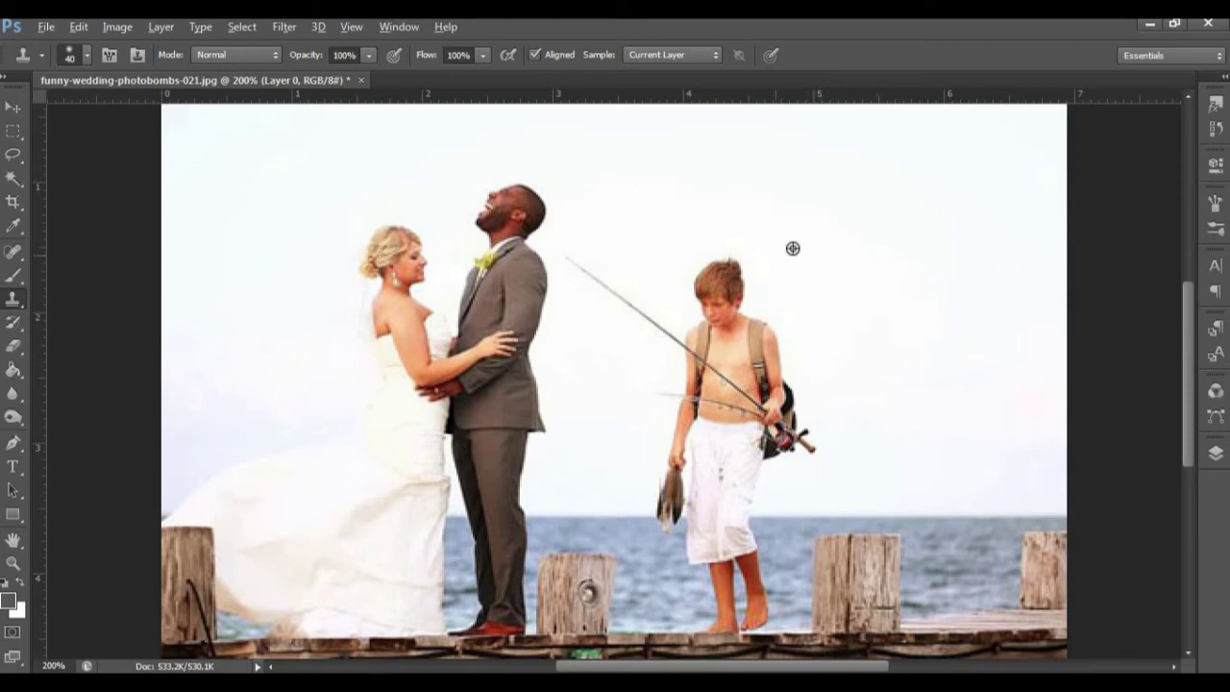
- Clone sky over the boy's head, undoing a stray stroke over his hair
{"action": "left_click", "coordinate": [830, 250], "text": "alt"}
{"action": "mouse_move", "coordinate": [738, 248]}
{"action": "left_mouse_down"}
{"action": "mouse_move", "coordinate": [703, 272]}
{"action": "mouse_move", "coordinate": [750, 228]}
{"action": "left_mouse_up"}
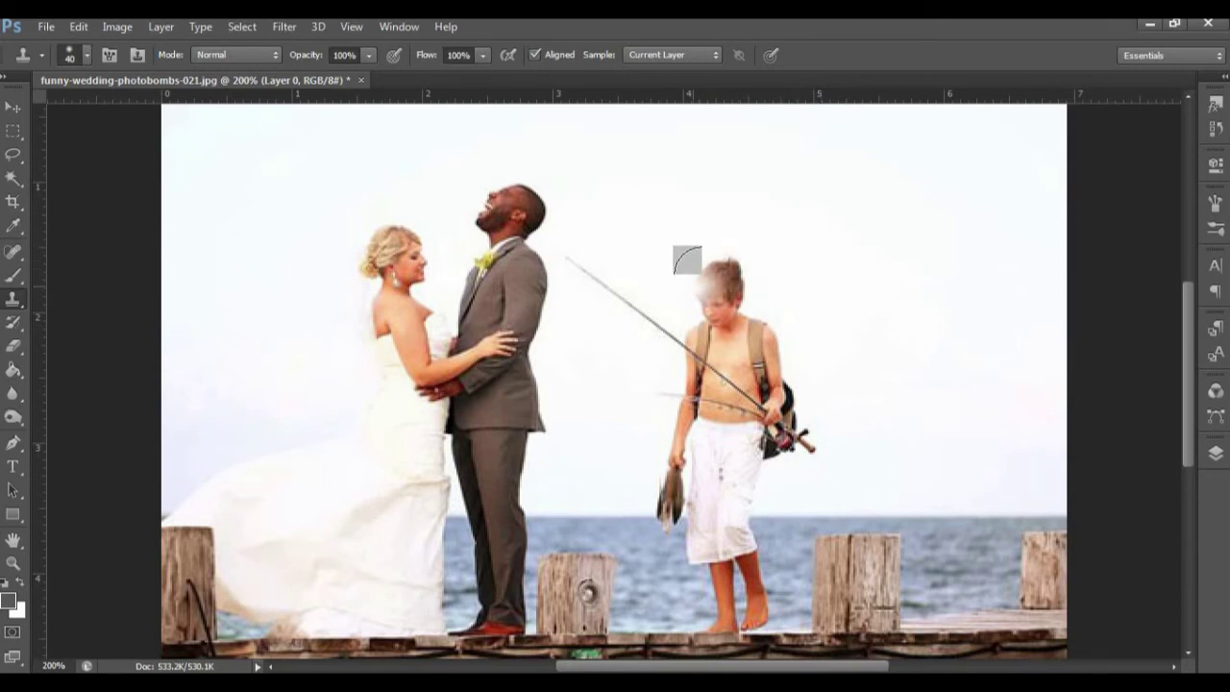
{"action": "key", "text": "ctrl+z"}
{"action": "key", "text": "ctrl+z"}
{"action": "key", "text": "ctrl+z"}
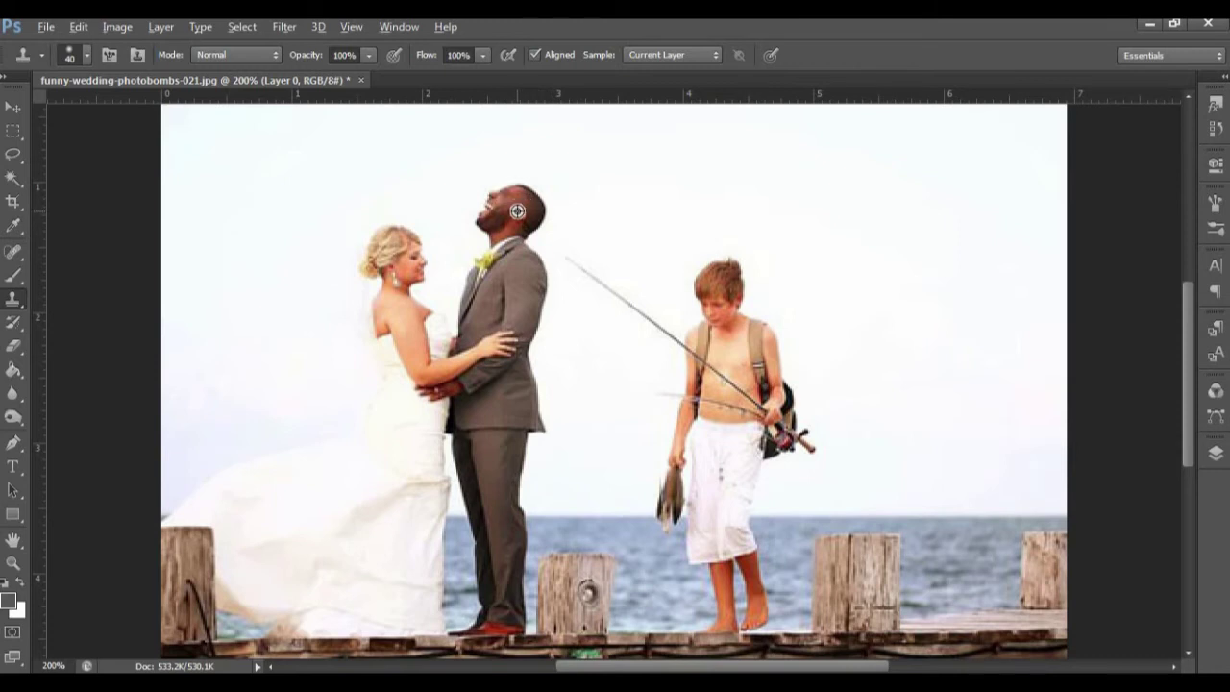
{"action": "left_click", "coordinate": [517, 211], "text": "alt"}
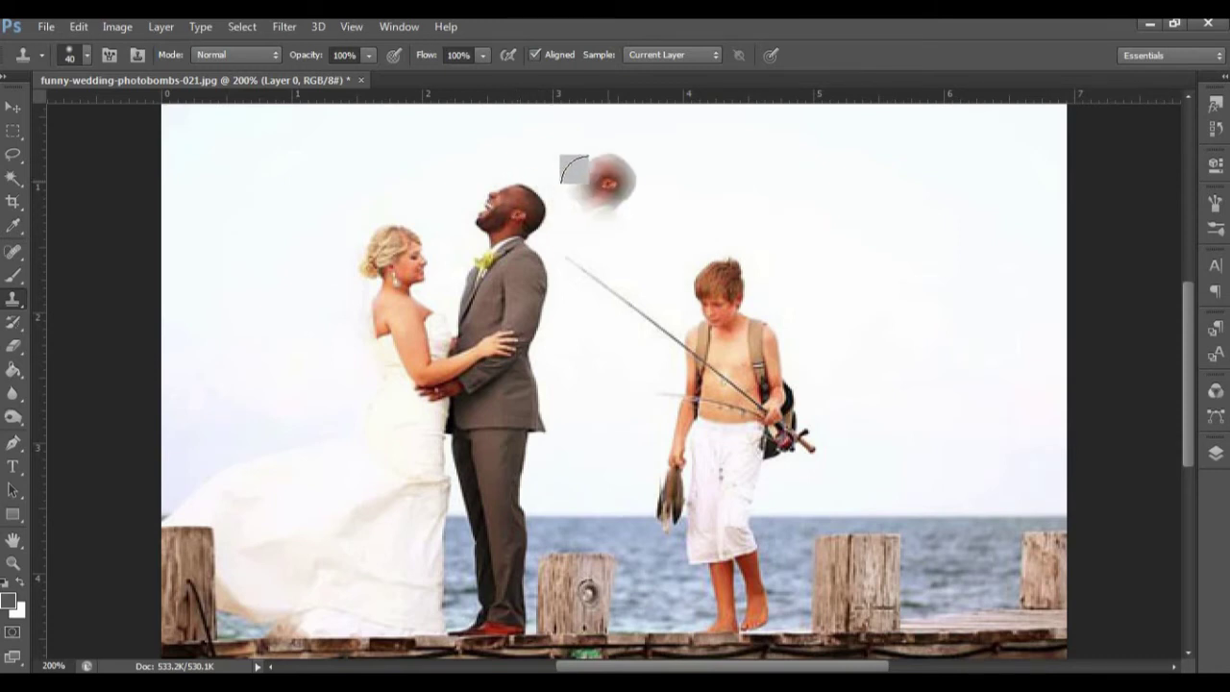
{"action": "left_click_drag", "start_coordinate": [550, 204], "coordinate": [544, 223]}
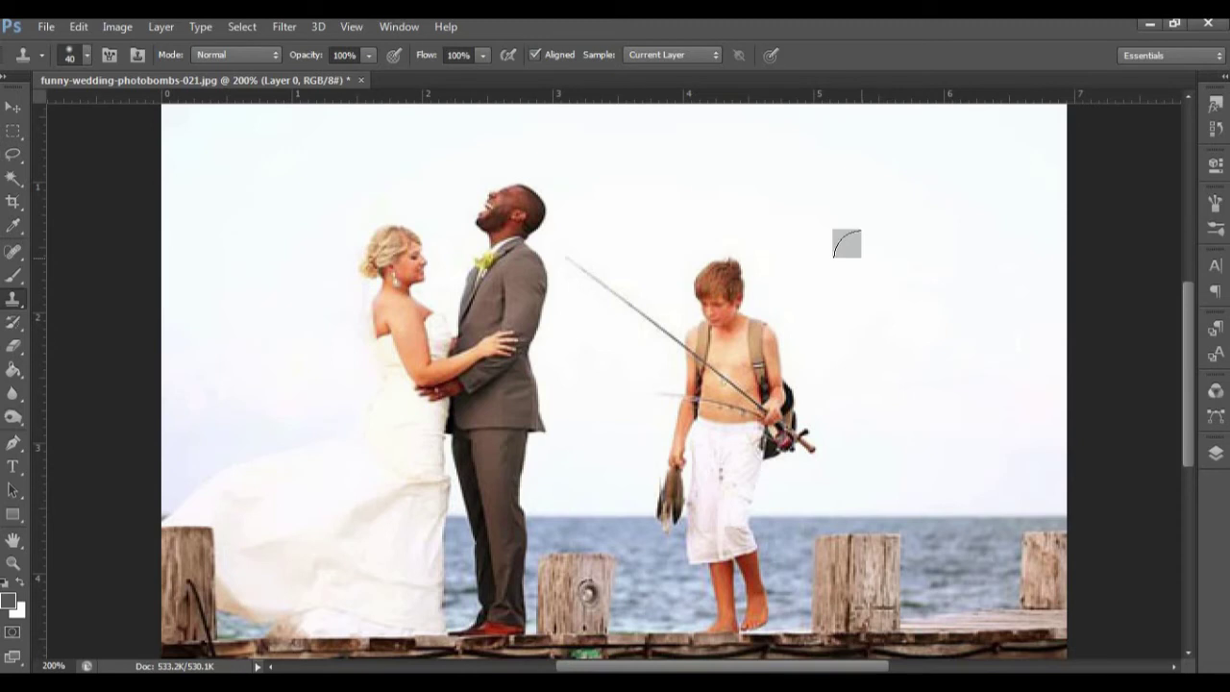
{"action": "left_click", "coordinate": [901, 250], "text": "alt"}
{"action": "mouse_move", "coordinate": [730, 269]}
{"action": "left_mouse_down"}
{"action": "mouse_move", "coordinate": [716, 278]}
{"action": "mouse_move", "coordinate": [716, 308]}
{"action": "left_mouse_up"}
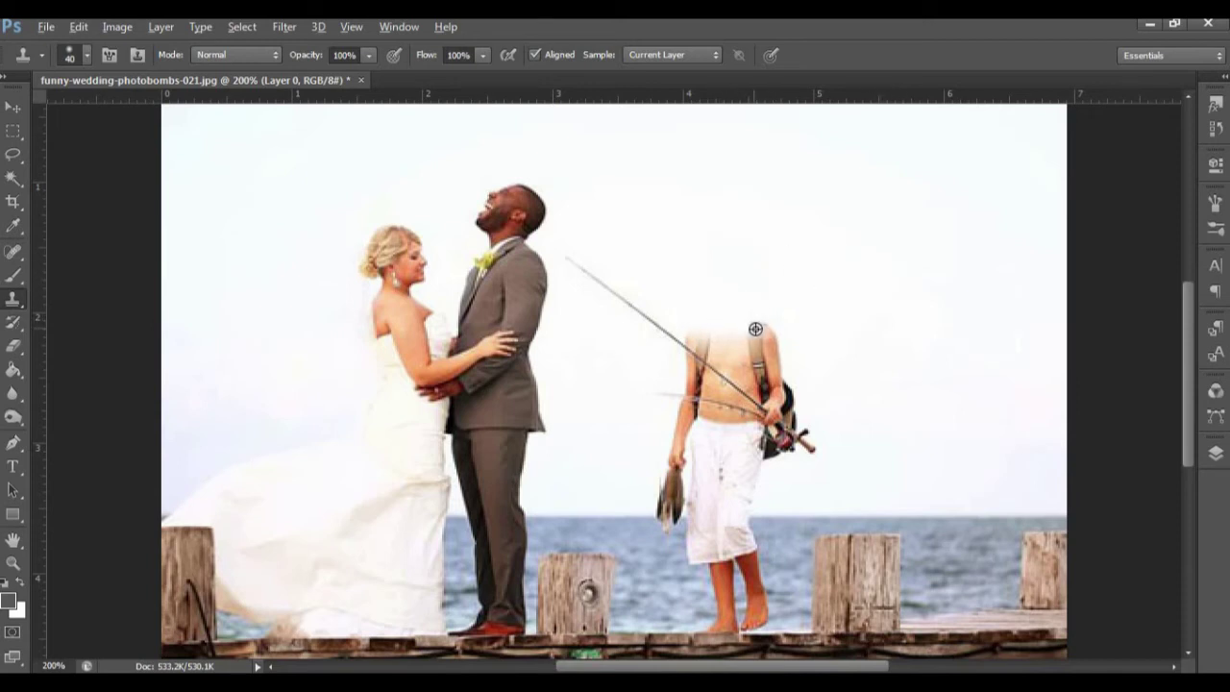
- Clone sky over the boy's neck and chest, undoing a grey stroke over his head
{"action": "left_click", "coordinate": [938, 171], "text": "alt"}
{"action": "mouse_move", "coordinate": [746, 315]}
{"action": "left_mouse_down"}
{"action": "mouse_move", "coordinate": [711, 318]}
{"action": "mouse_move", "coordinate": [714, 304]}
{"action": "mouse_move", "coordinate": [732, 309]}
{"action": "mouse_move", "coordinate": [717, 291]}
{"action": "left_mouse_up"}
{"action": "left_click", "coordinate": [898, 167], "text": "alt"}
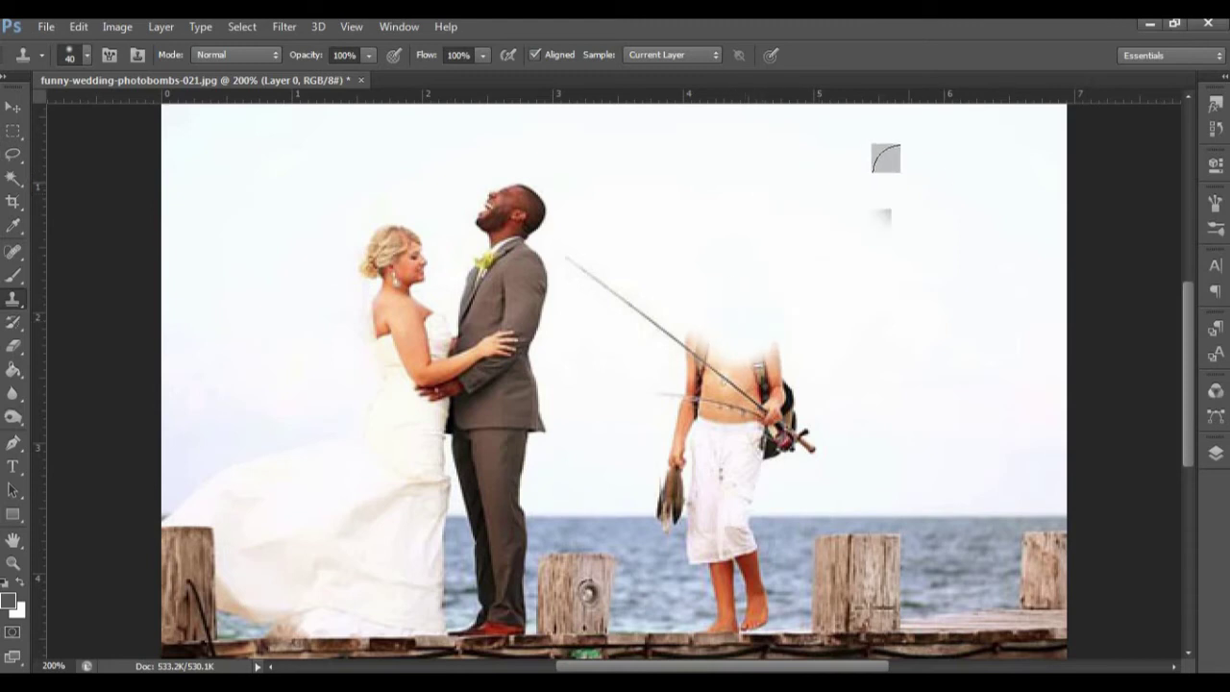
{"action": "mouse_move", "coordinate": [774, 399]}
{"action": "left_mouse_down"}
{"action": "mouse_move", "coordinate": [720, 327]}
{"action": "mouse_move", "coordinate": [717, 302]}
{"action": "mouse_move", "coordinate": [703, 338]}
{"action": "mouse_move", "coordinate": [730, 370]}
{"action": "left_mouse_up"}
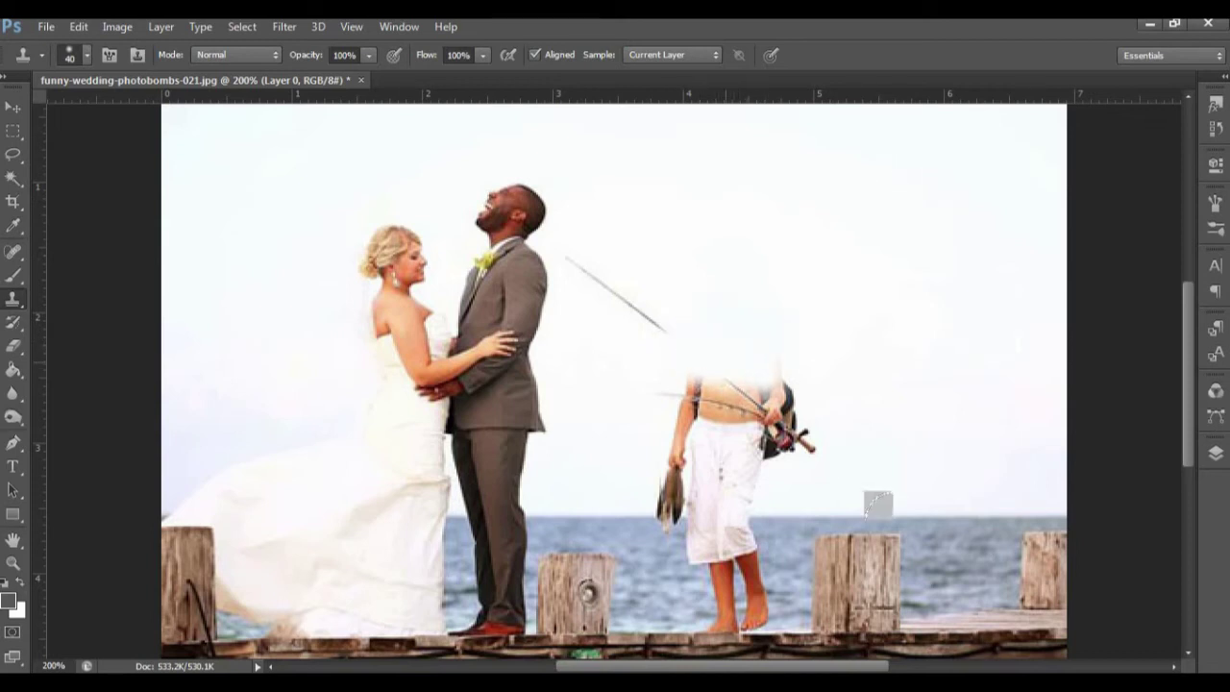
{"action": "left_click", "coordinate": [1038, 524], "text": "alt"}
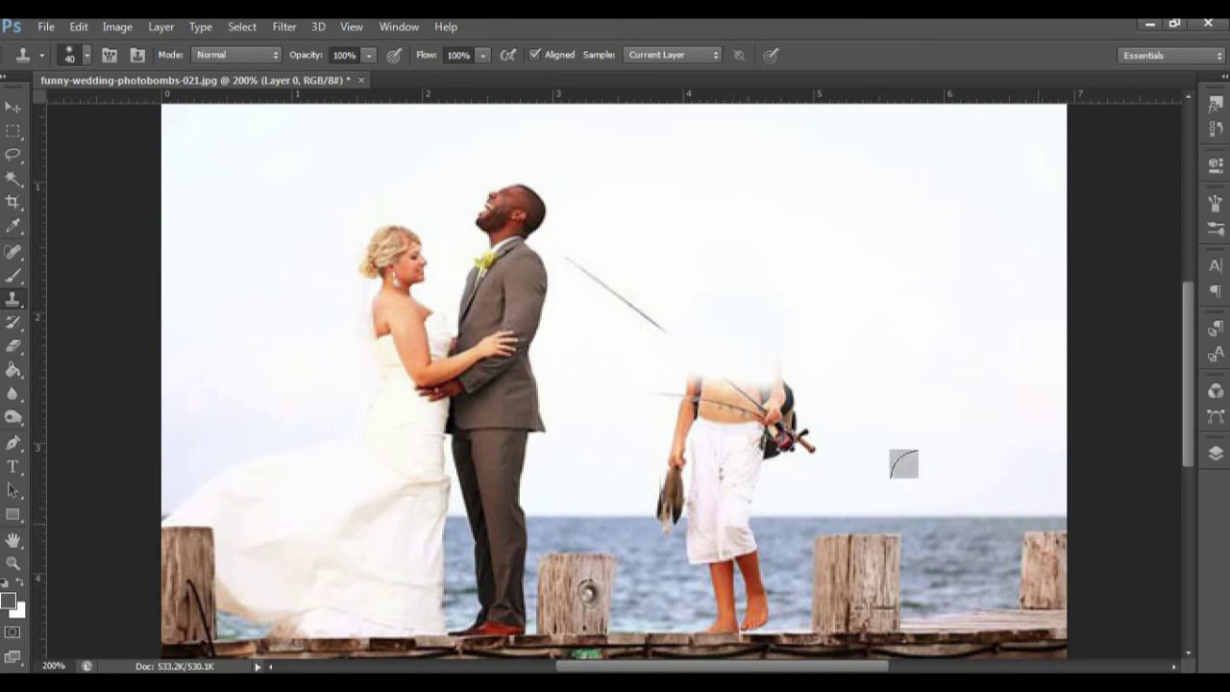
{"action": "mouse_move", "coordinate": [756, 352]}
{"action": "left_mouse_down"}
{"action": "mouse_move", "coordinate": [657, 354]}
{"action": "mouse_move", "coordinate": [777, 375]}
{"action": "left_mouse_up"}
{"action": "key", "text": "ctrl+z"}
- Resample sky and paint over the fishing rod line, the boy's upper torso and shirt
{"action": "left_click", "coordinate": [843, 197], "text": "alt"}
{"action": "mouse_move", "coordinate": [563, 244]}
{"action": "left_mouse_down"}
{"action": "mouse_move", "coordinate": [651, 318]}
{"action": "mouse_move", "coordinate": [799, 351]}
{"action": "mouse_move", "coordinate": [790, 444]}
{"action": "left_mouse_up"}
{"action": "mouse_move", "coordinate": [714, 333]}
{"action": "left_mouse_down"}
{"action": "mouse_move", "coordinate": [659, 365]}
{"action": "mouse_move", "coordinate": [766, 401]}
{"action": "mouse_move", "coordinate": [777, 447]}
{"action": "left_mouse_up"}
{"action": "mouse_move", "coordinate": [676, 399]}
{"action": "left_mouse_down"}
{"action": "mouse_move", "coordinate": [648, 453]}
{"action": "mouse_move", "coordinate": [673, 497]}
{"action": "left_mouse_up"}
{"action": "mouse_move", "coordinate": [749, 423]}
{"action": "left_mouse_down"}
{"action": "mouse_move", "coordinate": [682, 448]}
{"action": "mouse_move", "coordinate": [734, 445]}
{"action": "left_mouse_up"}
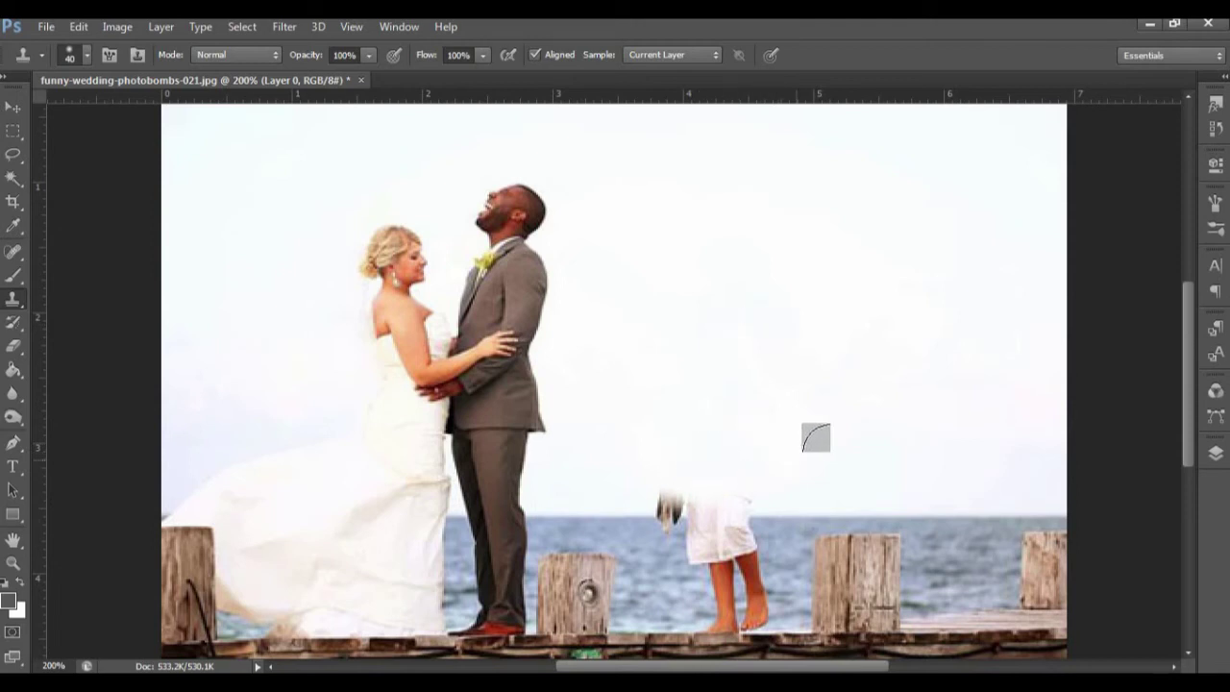
- Set the clone brush to 15 pixels and paint sky over the area above the boy's shorts
{"action": "left_click", "coordinate": [830, 454], "text": "alt"}
{"action": "key", "text": "bracketleft"}
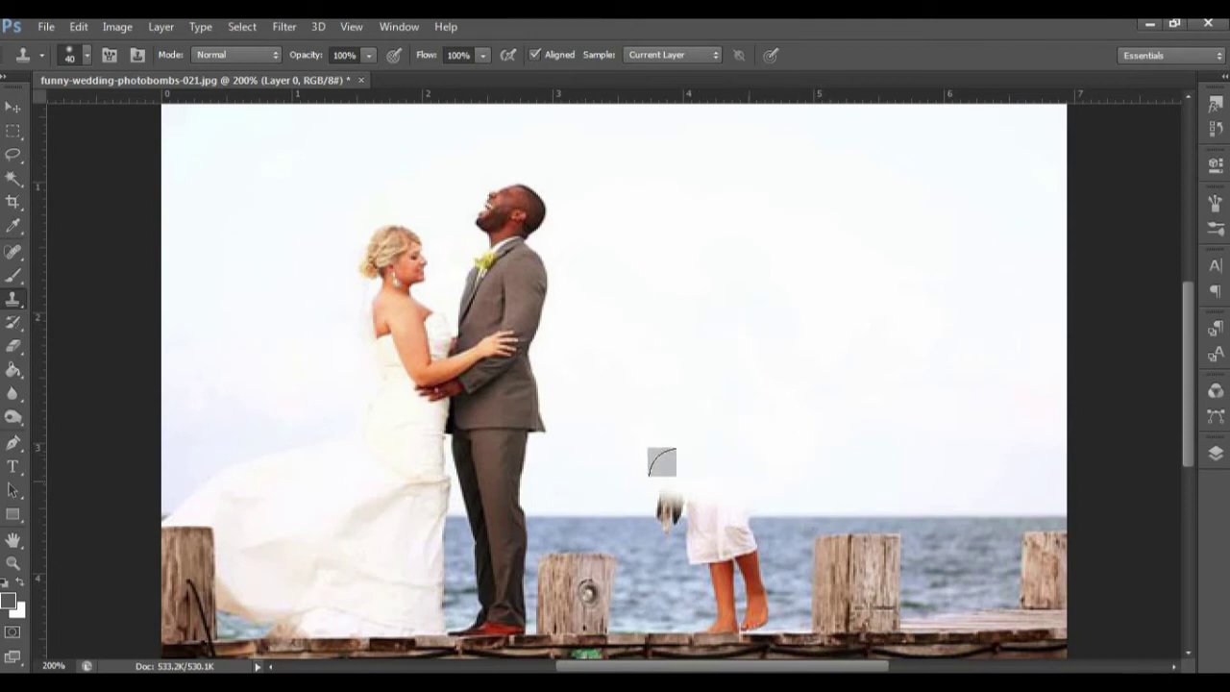
{"action": "key", "text": "bracketleft"}
{"action": "key", "text": "bracketleft"}
{"action": "key", "text": "bracketleft"}
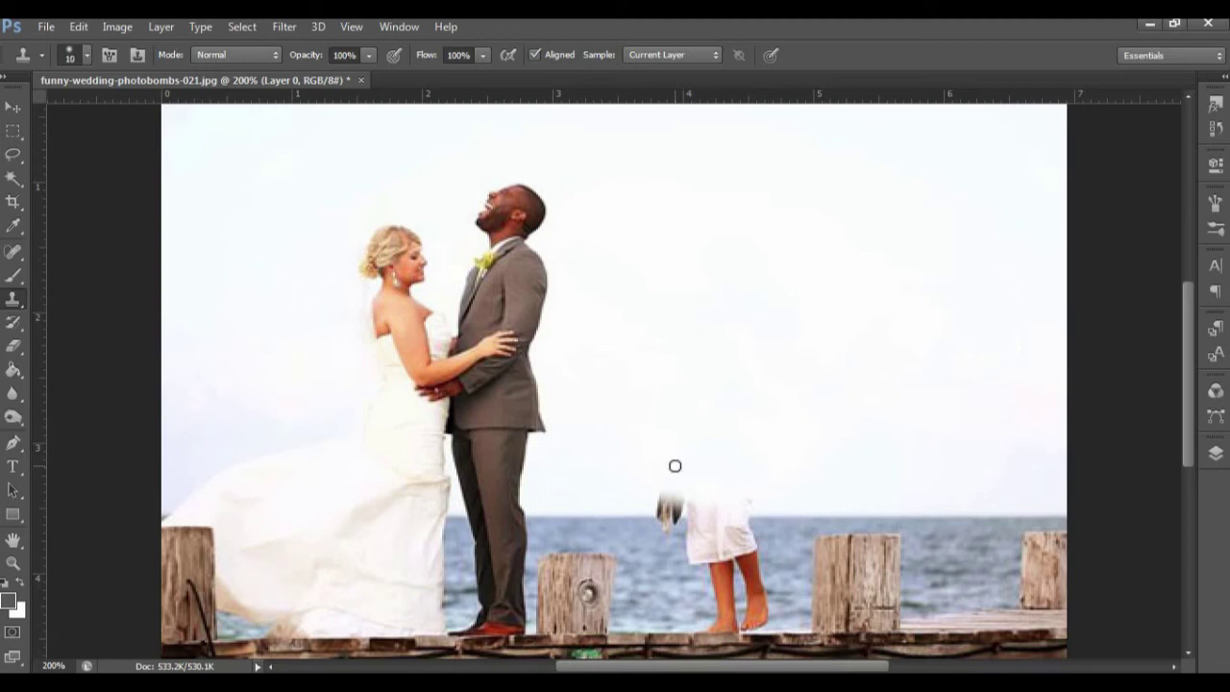
{"action": "key", "text": "bracketright"}
{"action": "key", "text": "bracketright"}
{"action": "key", "text": "bracketright"}
{"action": "left_click", "coordinate": [614, 467], "text": "alt"}
{"action": "mouse_move", "coordinate": [653, 486]}
{"action": "left_mouse_down"}
{"action": "mouse_move", "coordinate": [662, 501]}
{"action": "mouse_move", "coordinate": [716, 494]}
{"action": "mouse_move", "coordinate": [663, 503]}
{"action": "left_mouse_up"}
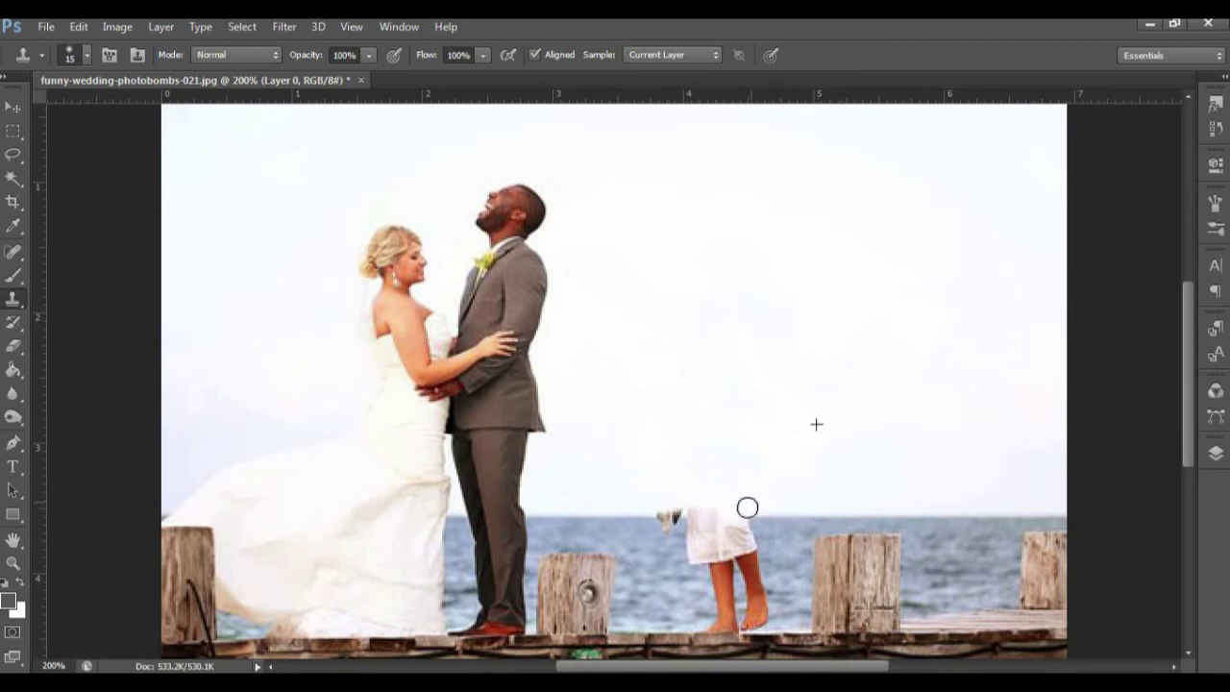
{"action": "left_click_drag", "start_coordinate": [663, 503], "coordinate": [772, 503]}
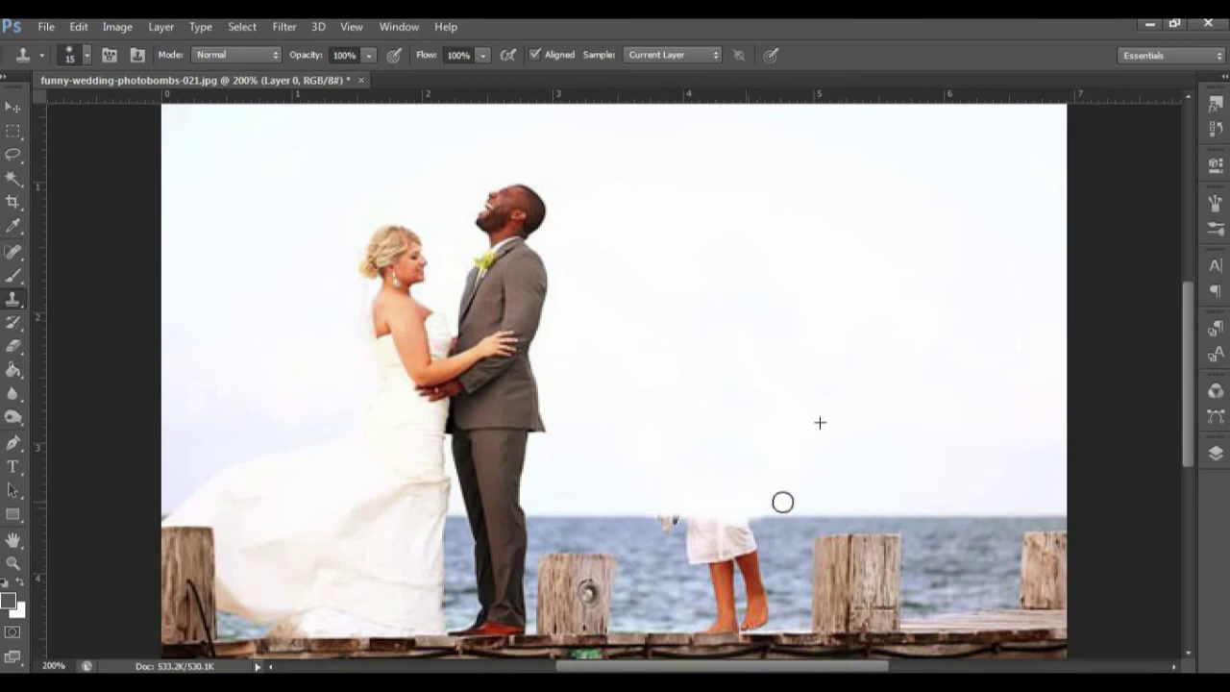
- Enlarge the brush to 25 pixels and clone sea over the boy's shorts and upper legs
{"action": "key", "text": "alt"}
{"action": "key", "text": "bracketright"}
{"action": "left_click", "coordinate": [633, 536], "text": "alt"}
{"action": "left_click_drag", "start_coordinate": [666, 531], "coordinate": [797, 532]}
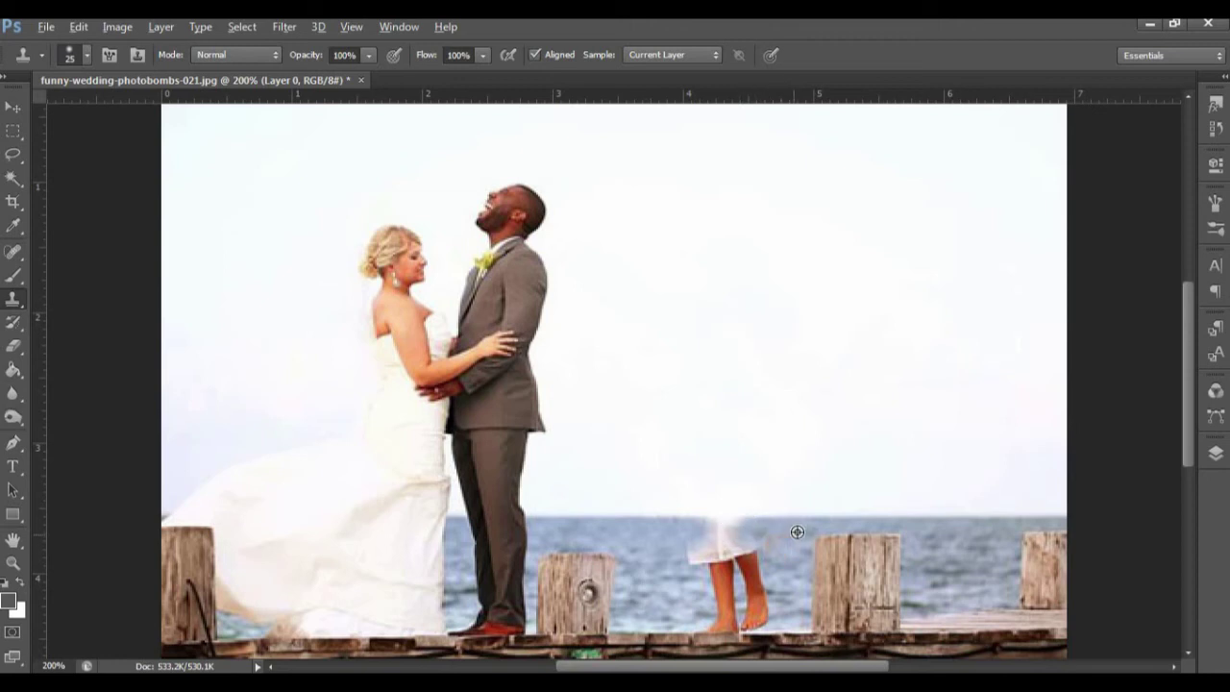
{"action": "left_click_drag", "start_coordinate": [797, 538], "coordinate": [660, 572]}
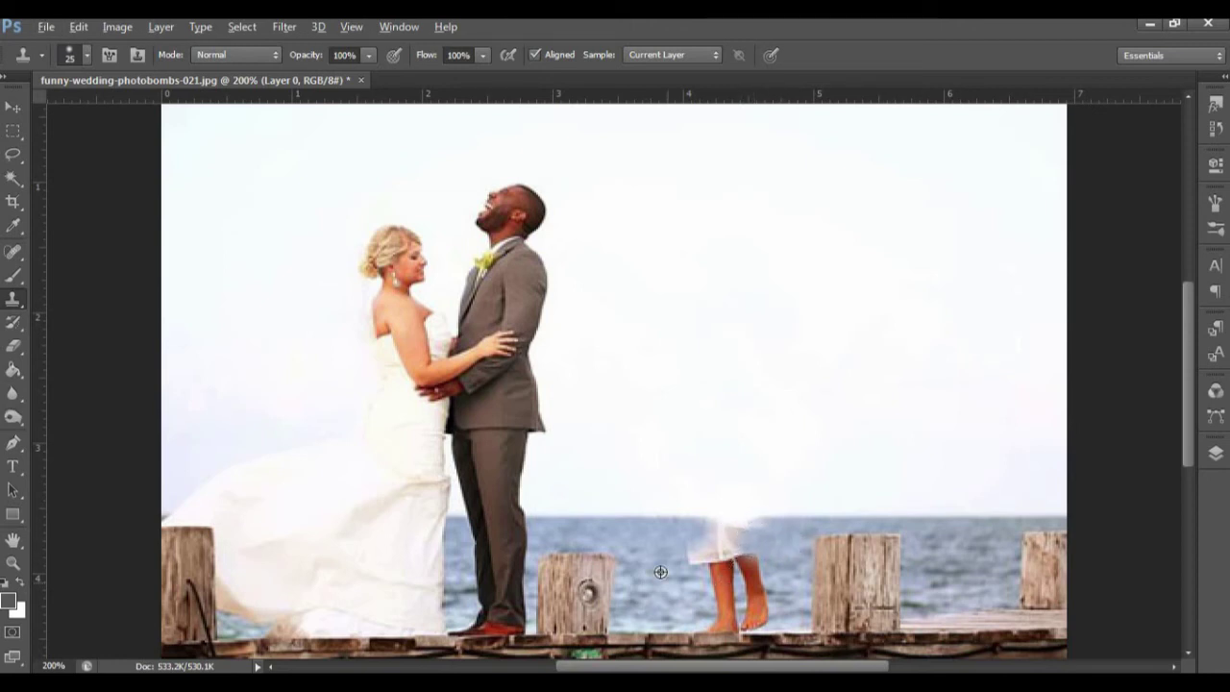
{"action": "left_click_drag", "start_coordinate": [675, 562], "coordinate": [688, 539]}
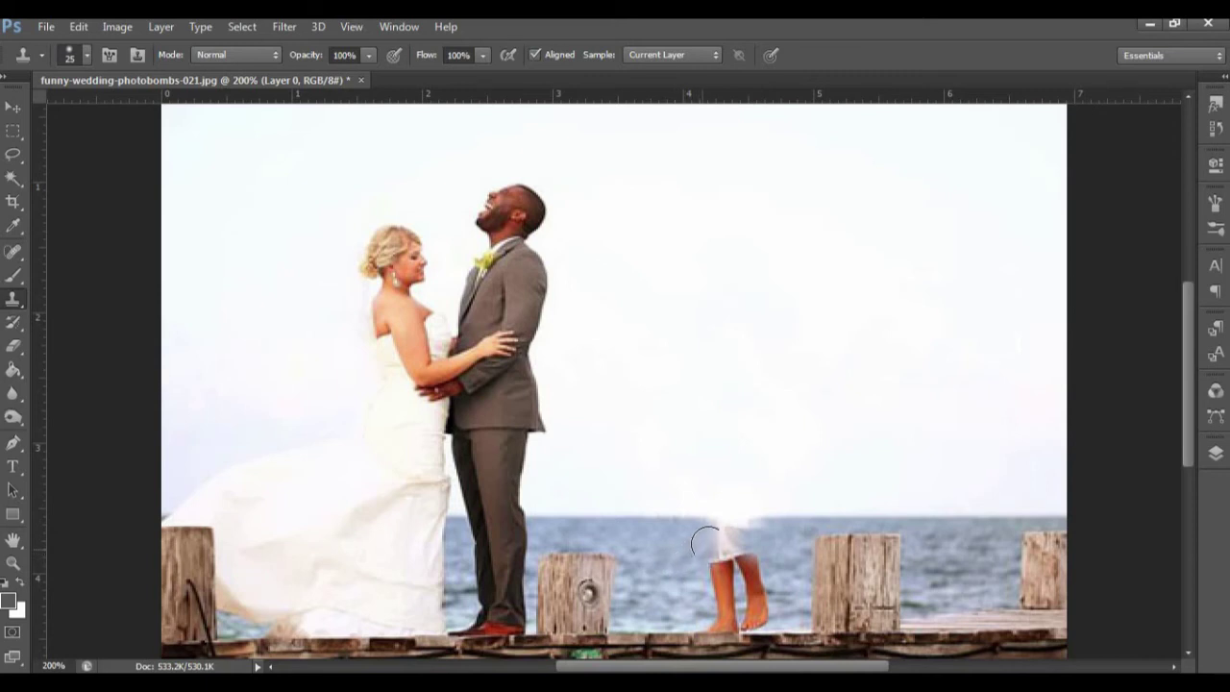
{"action": "left_click", "coordinate": [772, 548], "text": "alt"}
{"action": "left_click_drag", "start_coordinate": [745, 543], "coordinate": [738, 536]}
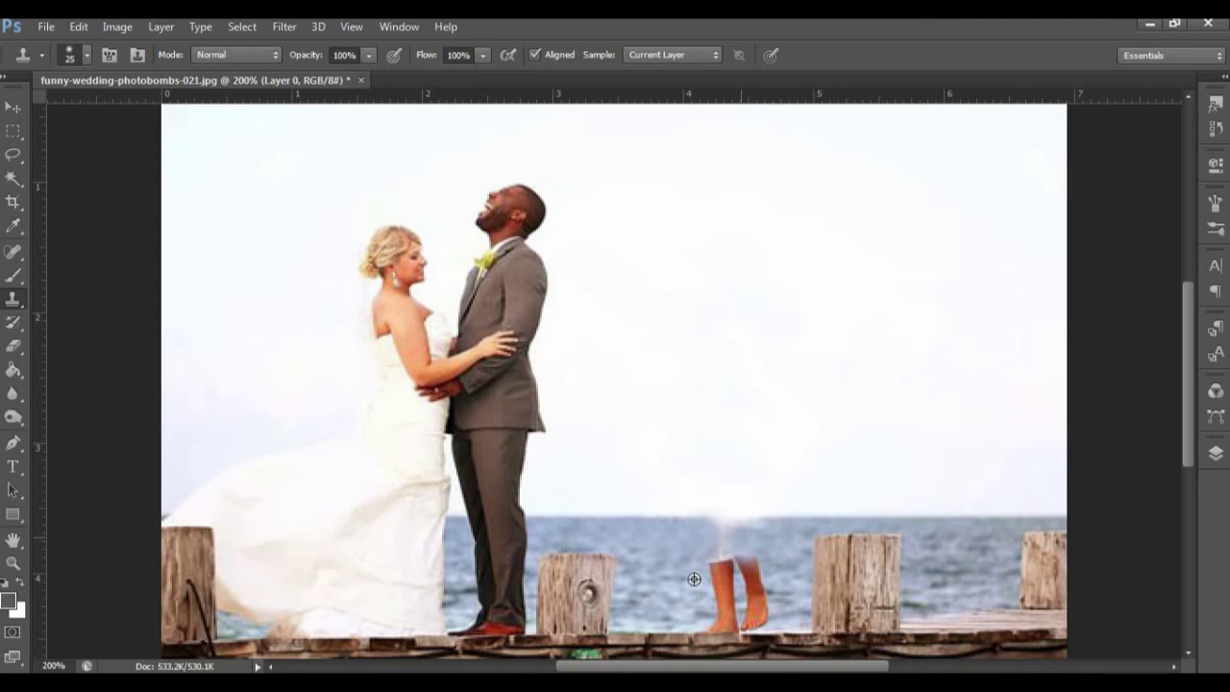
{"action": "left_click_drag", "start_coordinate": [673, 582], "coordinate": [735, 567]}
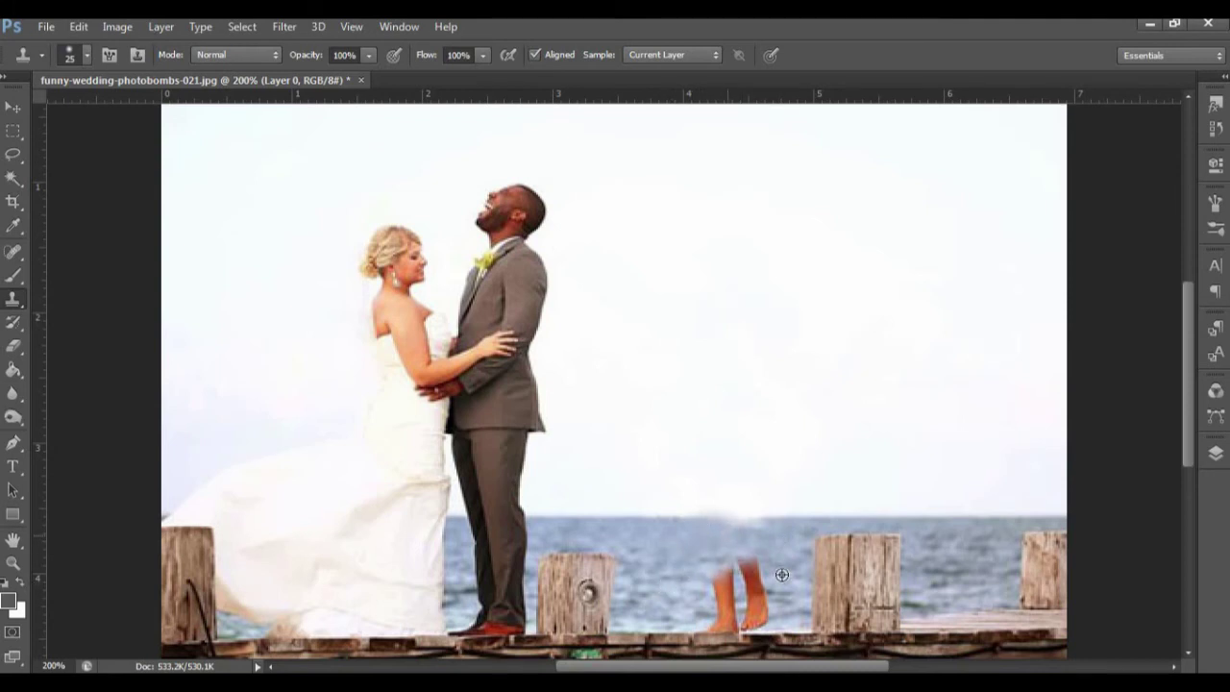
{"action": "mouse_move", "coordinate": [690, 590]}
{"action": "left_mouse_down"}
{"action": "mouse_move", "coordinate": [738, 560]}
{"action": "mouse_move", "coordinate": [709, 571]}
{"action": "left_mouse_up"}
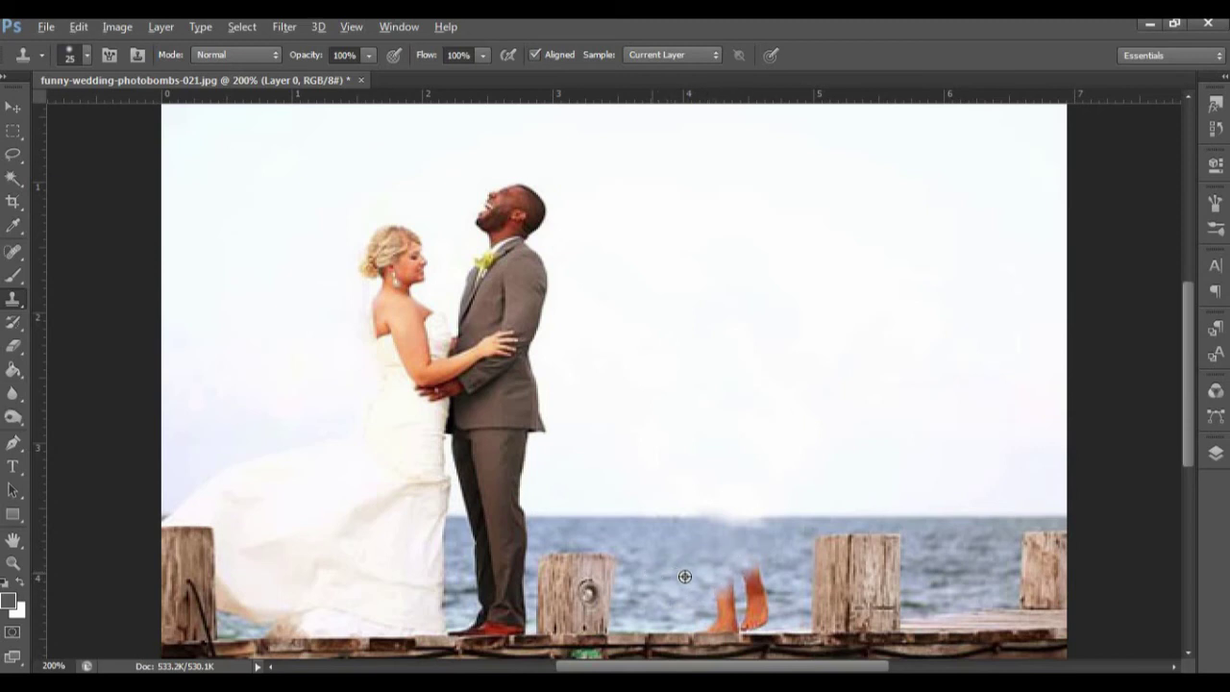
{"action": "key", "text": "alt"}
- Clone sea and dock texture with a smaller brush over the boy's remaining leg and feet
{"action": "left_click", "coordinate": [671, 559], "text": "alt"}
{"action": "left_click_drag", "start_coordinate": [699, 563], "coordinate": [719, 604]}
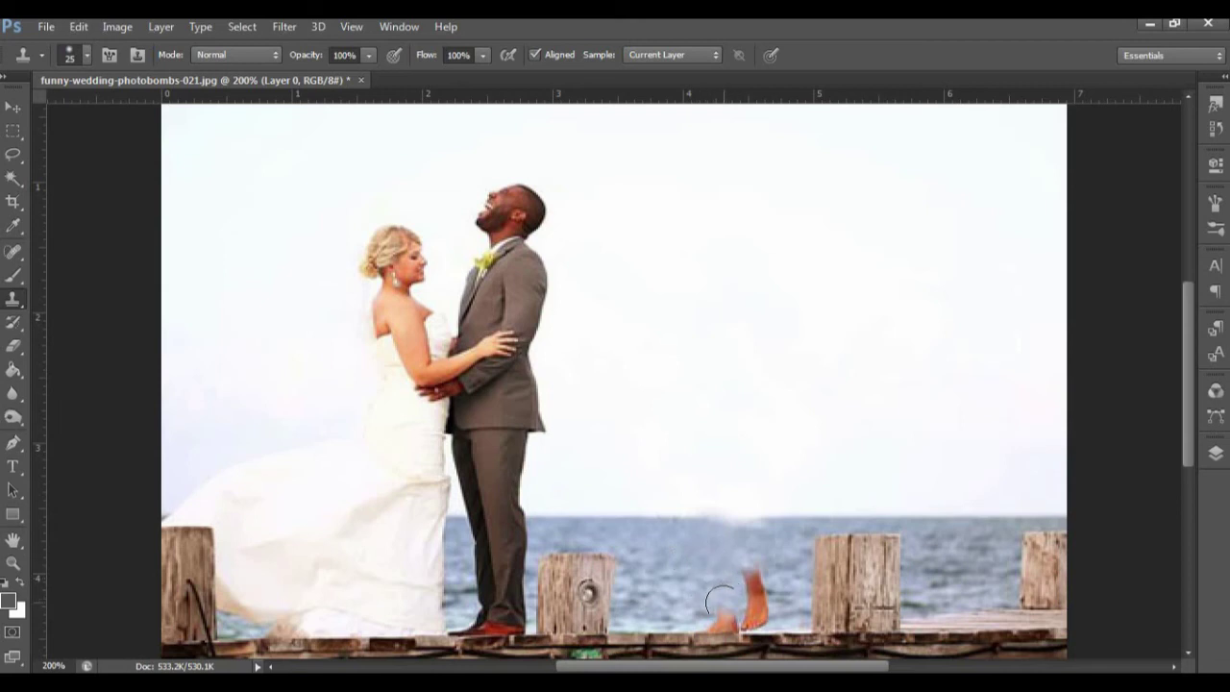
{"action": "key", "text": "bracketleft"}
{"action": "key", "text": "alt"}
{"action": "mouse_move", "coordinate": [714, 617]}
{"action": "left_mouse_down"}
{"action": "mouse_move", "coordinate": [758, 588]}
{"action": "mouse_move", "coordinate": [698, 592]}
{"action": "mouse_move", "coordinate": [670, 620]}
{"action": "left_mouse_up"}
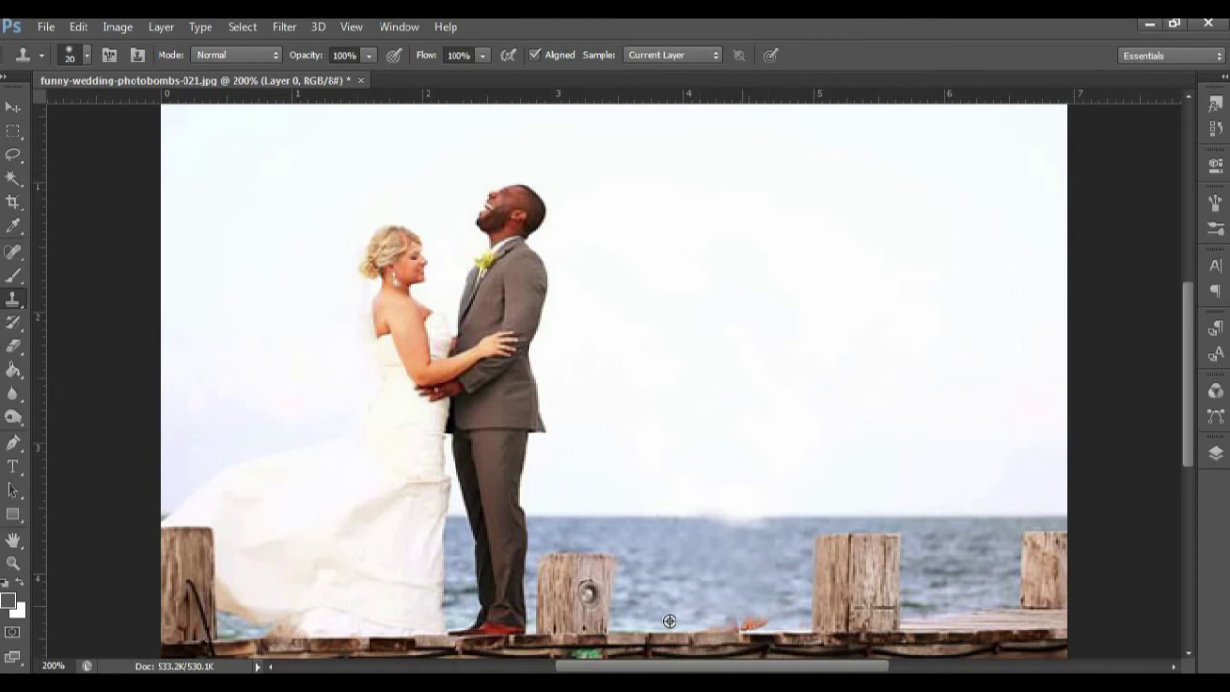
{"action": "left_click", "coordinate": [716, 616]}
{"action": "left_click", "coordinate": [761, 616]}
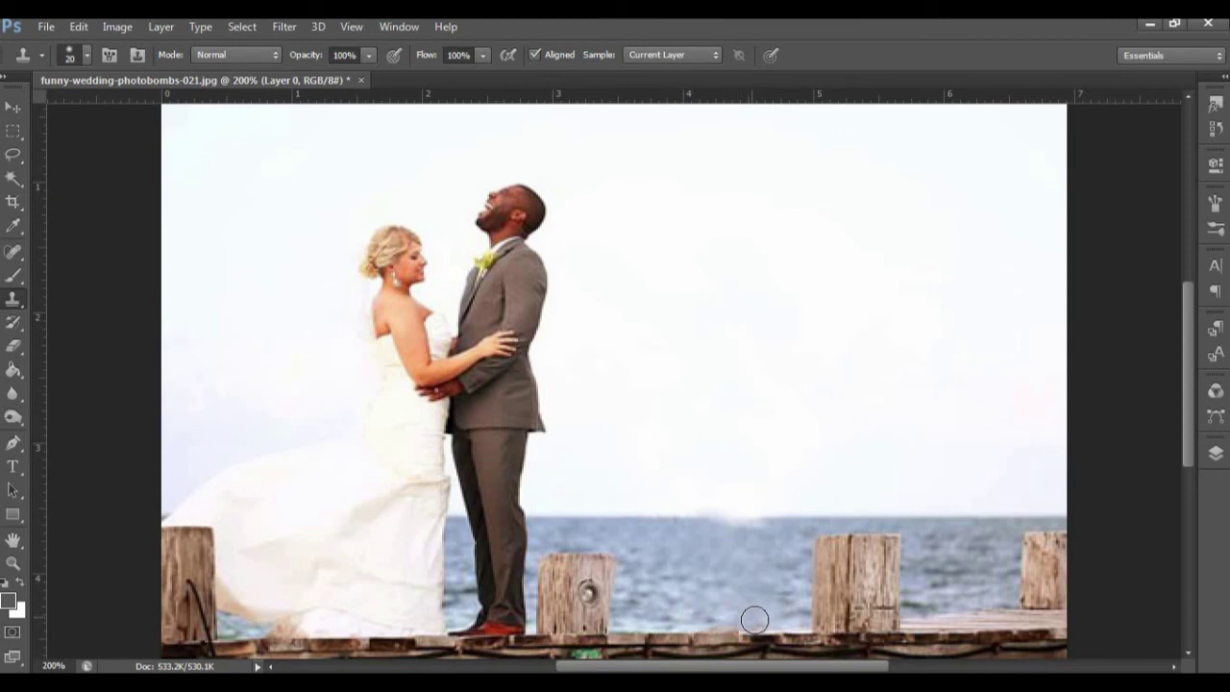
{"action": "left_click", "coordinate": [721, 621]}
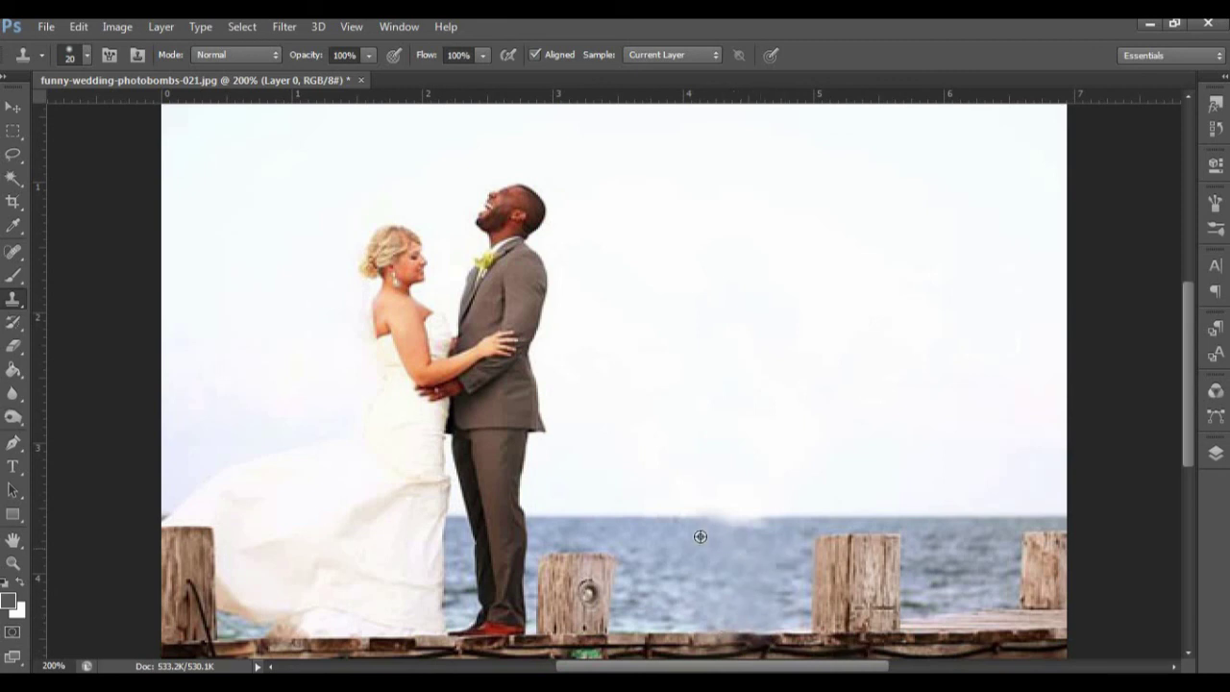
{"action": "left_click", "coordinate": [86, 56]}
- Switch to a hard round brush at 100% hardness and clone sky over the horizon smudge
{"action": "left_click", "coordinate": [178, 198]}
{"action": "double_click", "coordinate": [174, 200]}
{"action": "left_click", "coordinate": [717, 479], "text": "alt"}
{"action": "left_click", "coordinate": [731, 524]}
{"action": "left_click_drag", "start_coordinate": [741, 525], "coordinate": [746, 526]}
{"action": "left_click_drag", "start_coordinate": [762, 522], "coordinate": [772, 521]}
{"action": "left_click", "coordinate": [86, 55]}
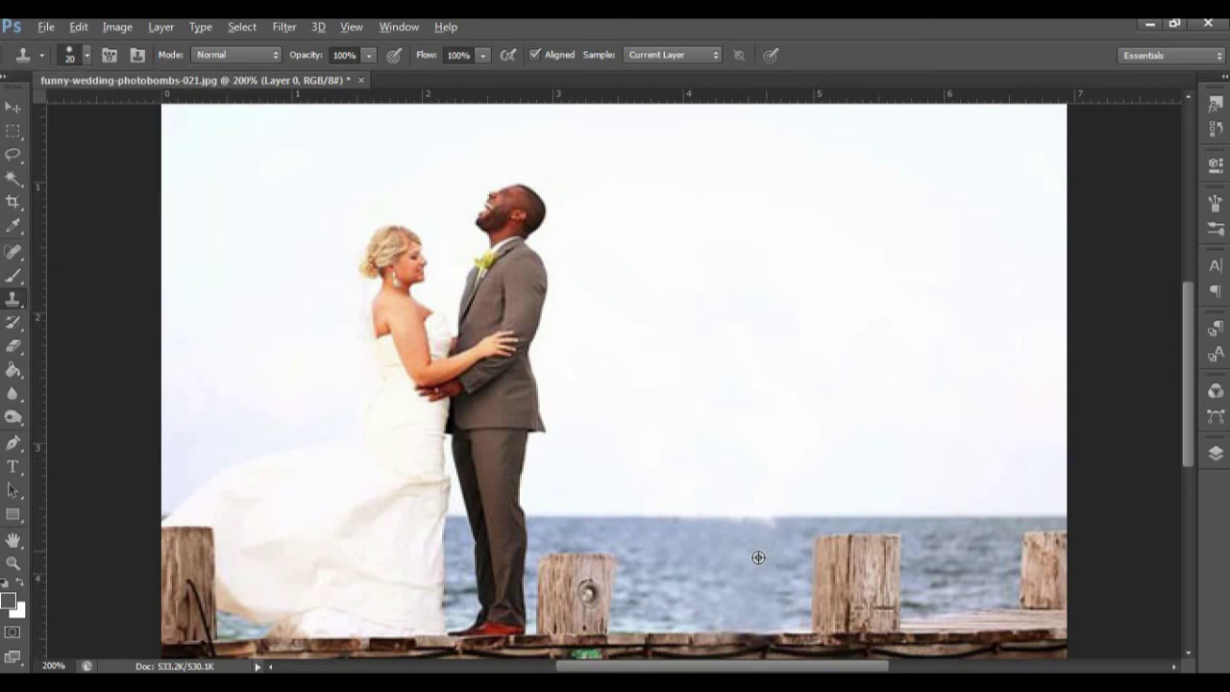